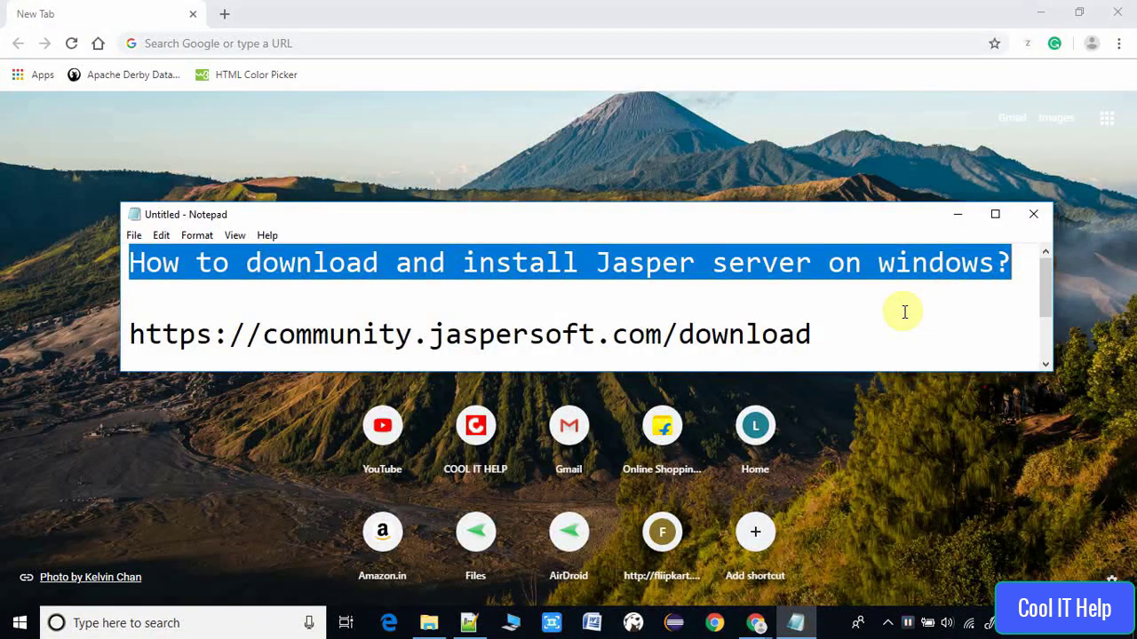
pyautogui.click(904, 311)
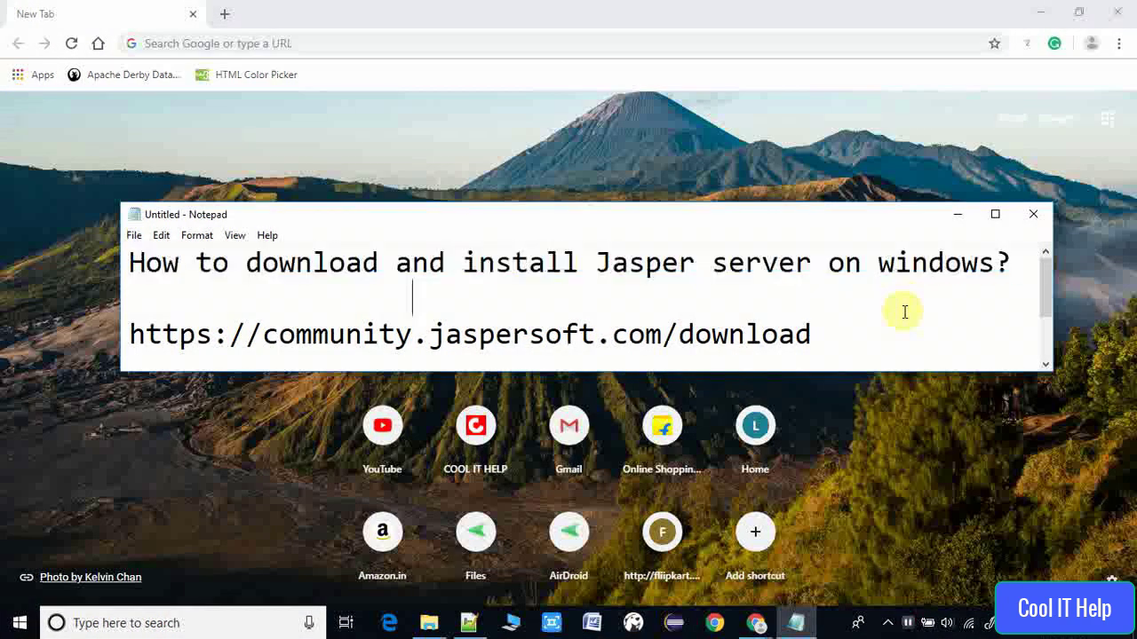
pyautogui.moveTo(810, 332); pyautogui.dragTo(127, 340)
pyautogui.click(791, 356)
pyautogui.moveTo(811, 336); pyautogui.dragTo(127, 340)
pyautogui.hotkey('ctrl', 'c')
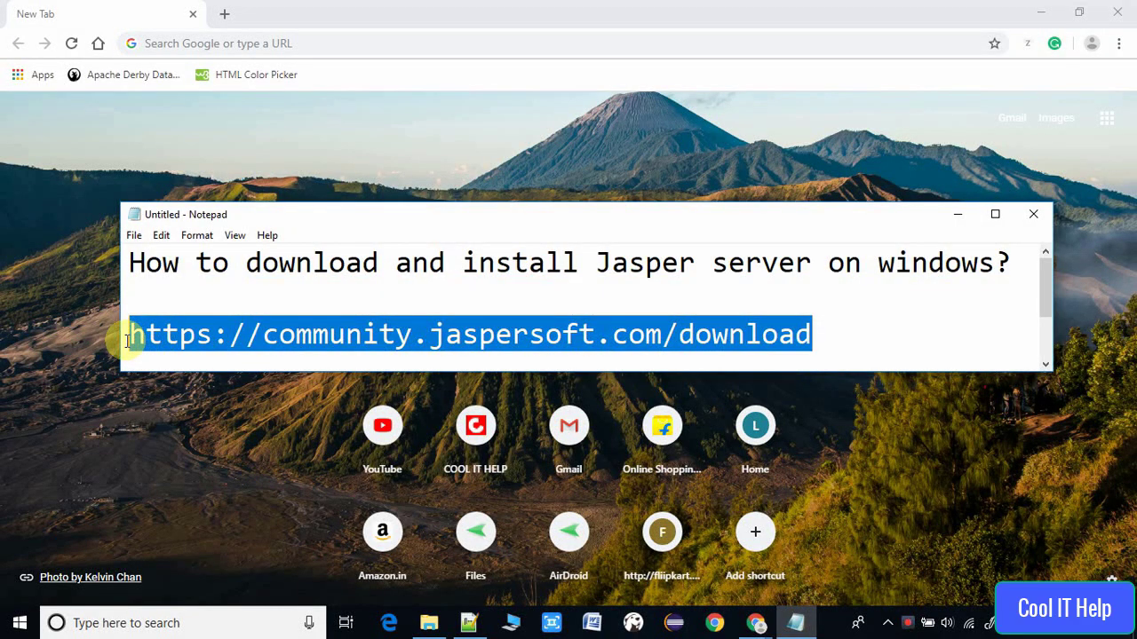
# Paste the copied URL into Chrome and load the Jaspersoft Community download page
pyautogui.click(329, 177)
pyautogui.click(290, 38)
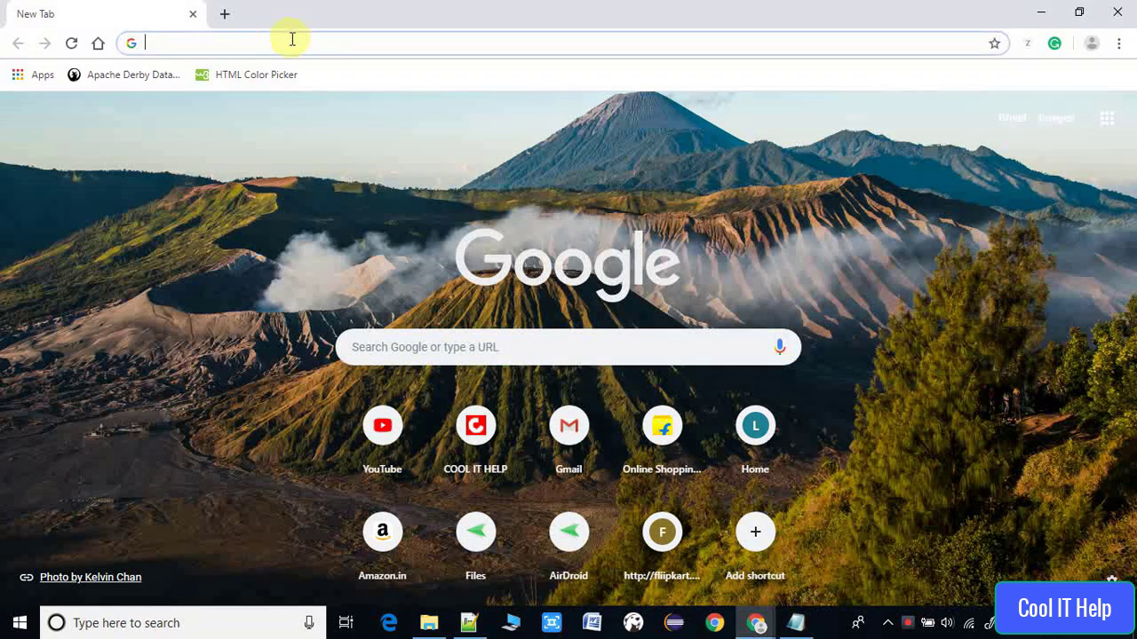
pyautogui.hotkey('ctrl', 'v')
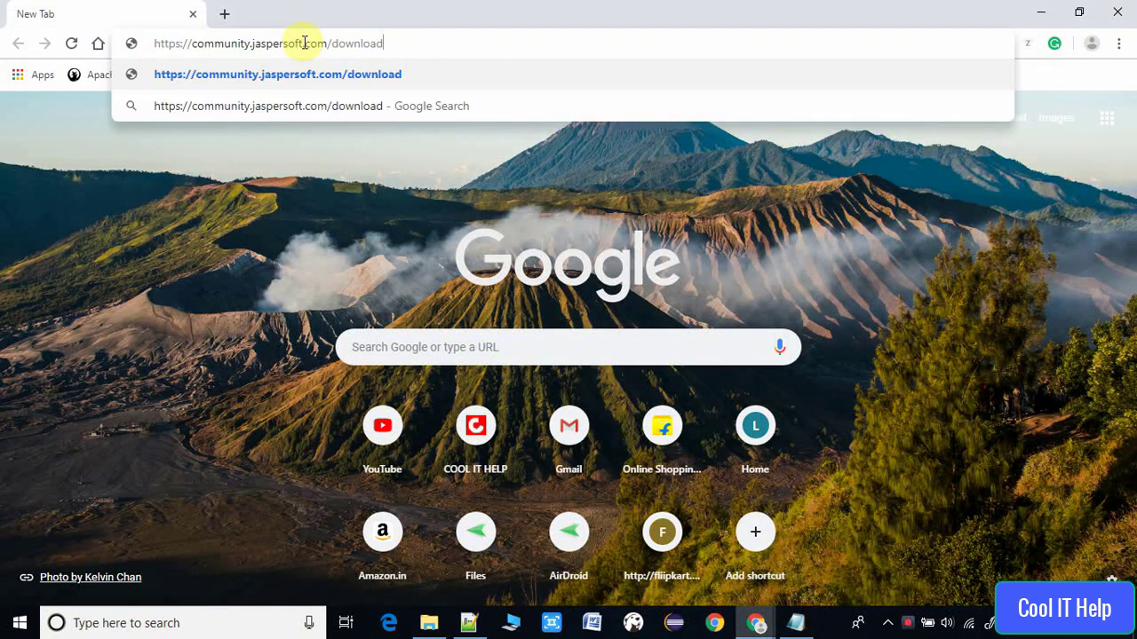
pyautogui.press('Return')
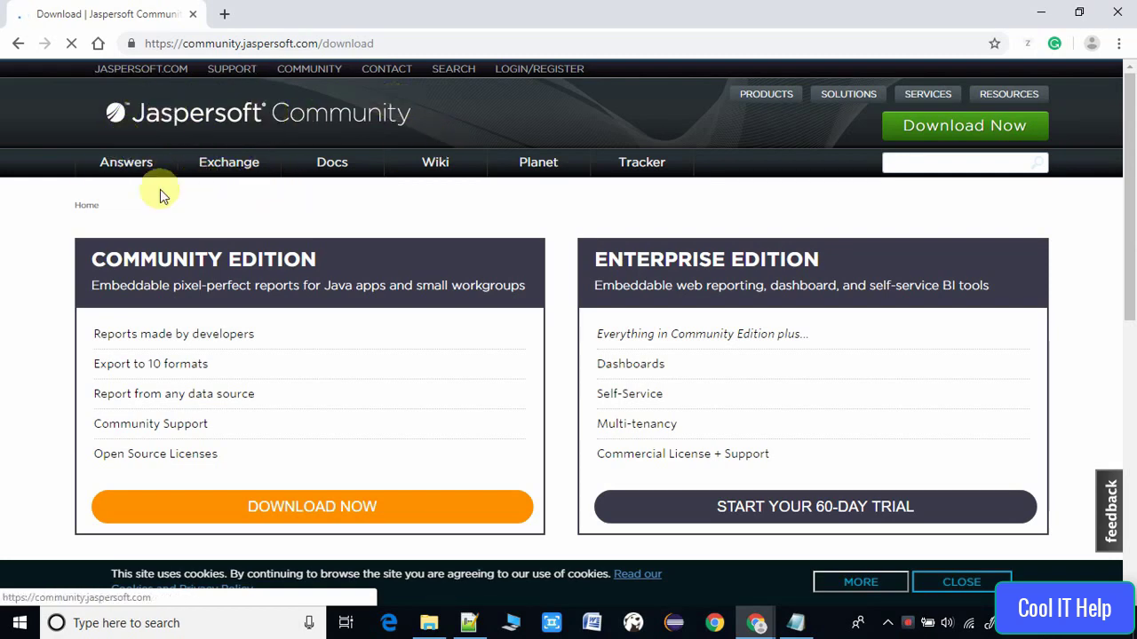
# Highlight the COMMUNITY EDITION and ENTERPRISE EDITION headings to compare the editions
pyautogui.doubleClick(293, 259)
pyautogui.keyDown('shift'); pyautogui.click(56, 271); pyautogui.keyUp('shift')
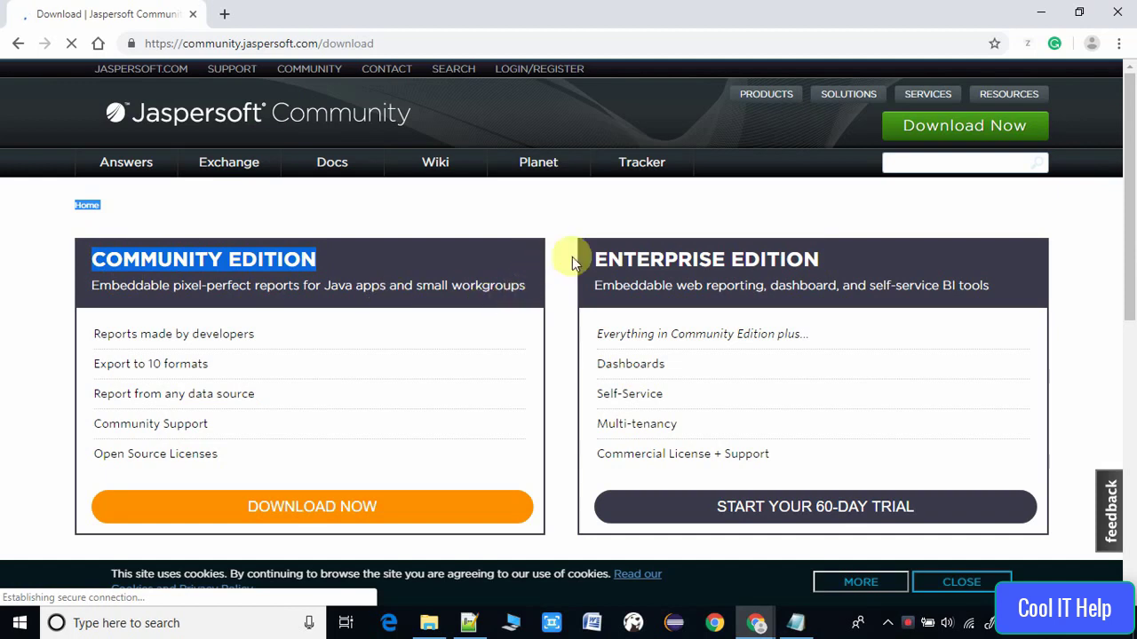
pyautogui.click(610, 246)
pyautogui.moveTo(604, 259); pyautogui.dragTo(819, 258)
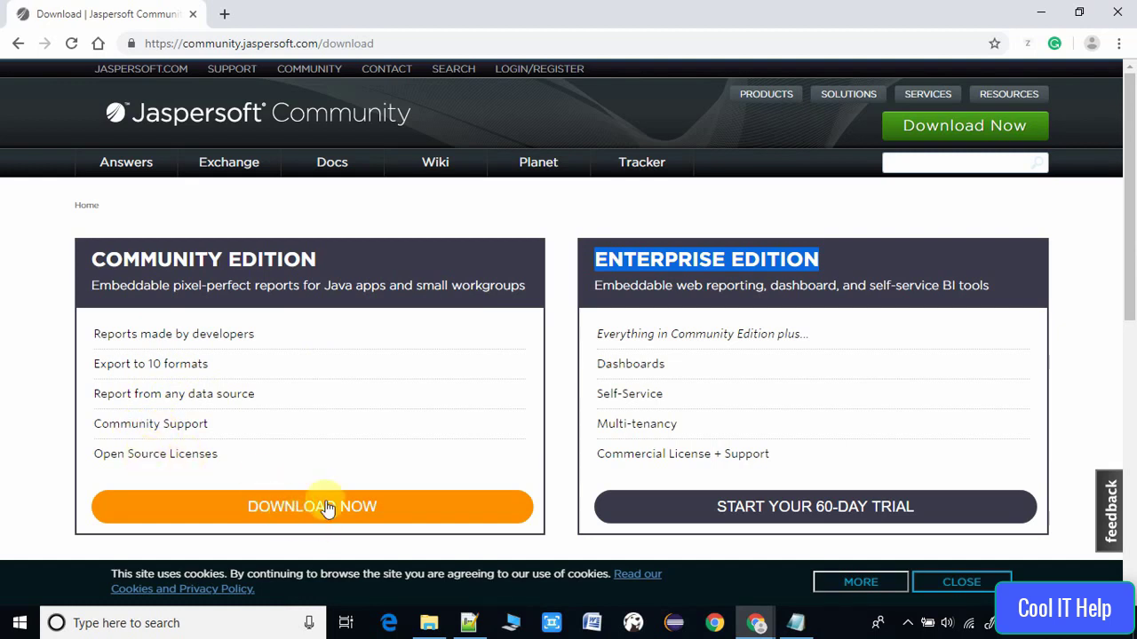
# Open the Community Edition download page and scroll to the Community Editions list with JasperReports Server CE v7.1.1
pyautogui.click(374, 507)
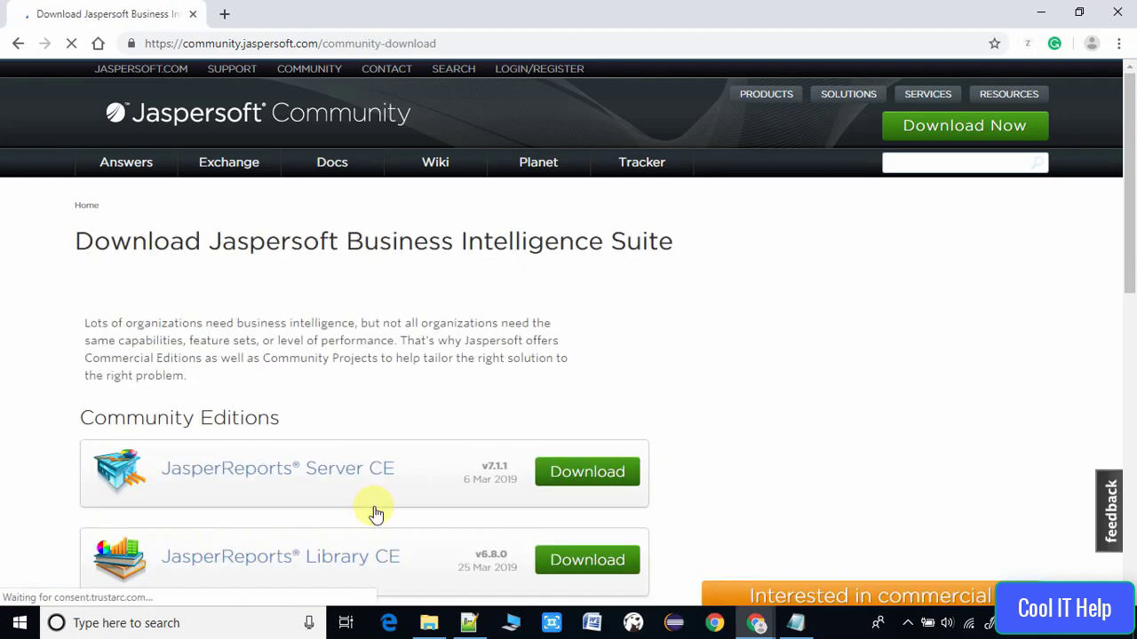
pyautogui.scroll(-1, 710, 343)
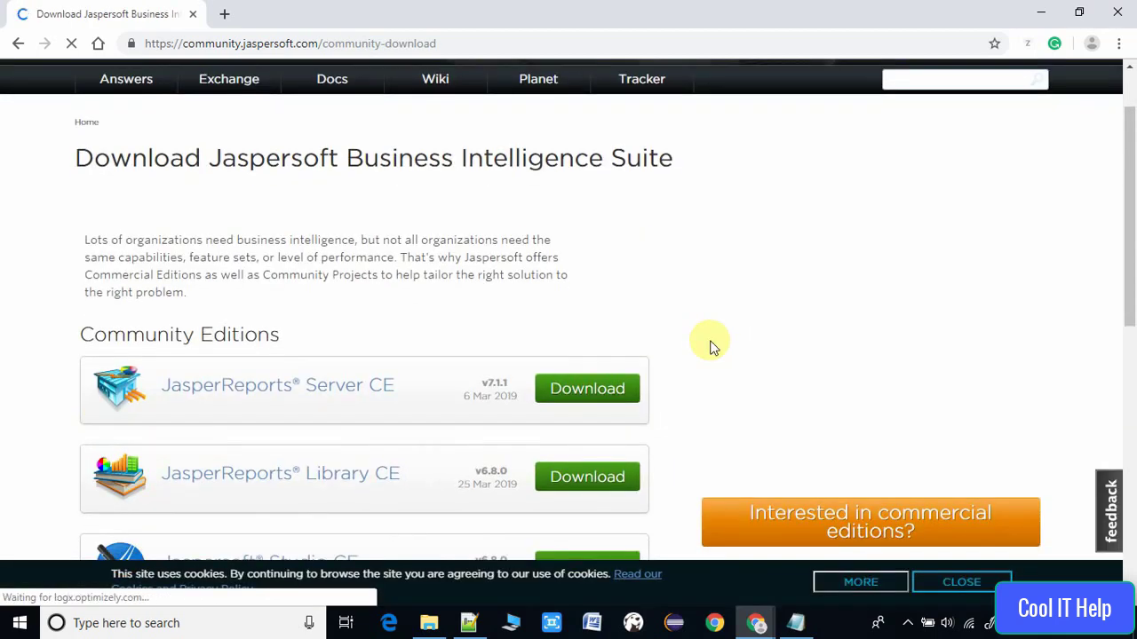
pyautogui.moveTo(76, 157); pyautogui.dragTo(672, 163)
pyautogui.scroll(-1, 684, 256)
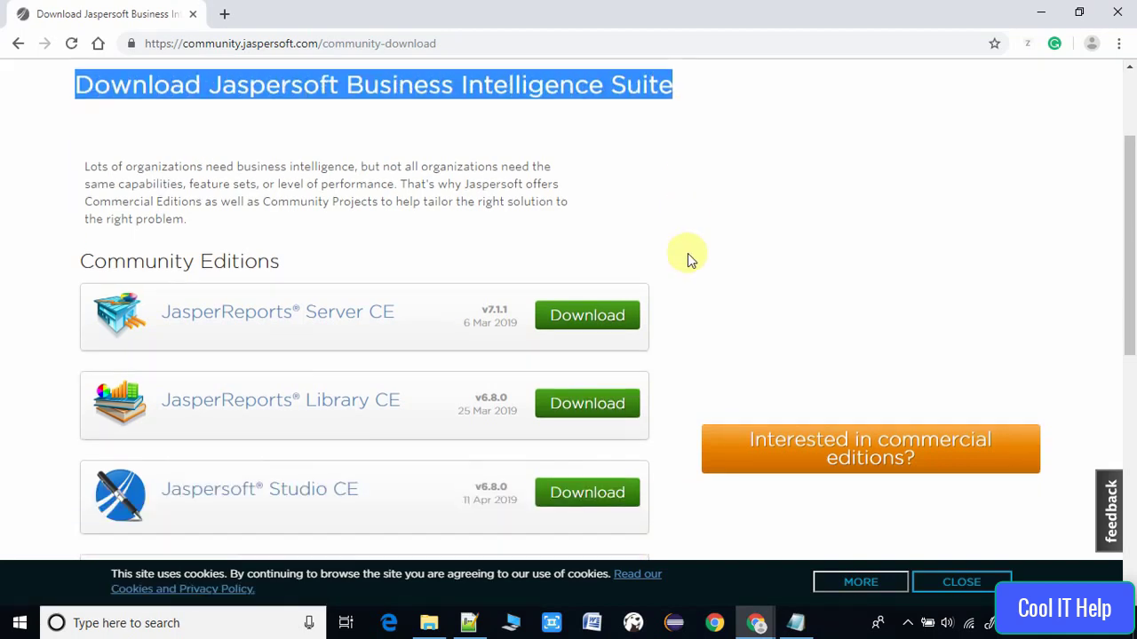
pyautogui.scroll(-2, 247, 249)
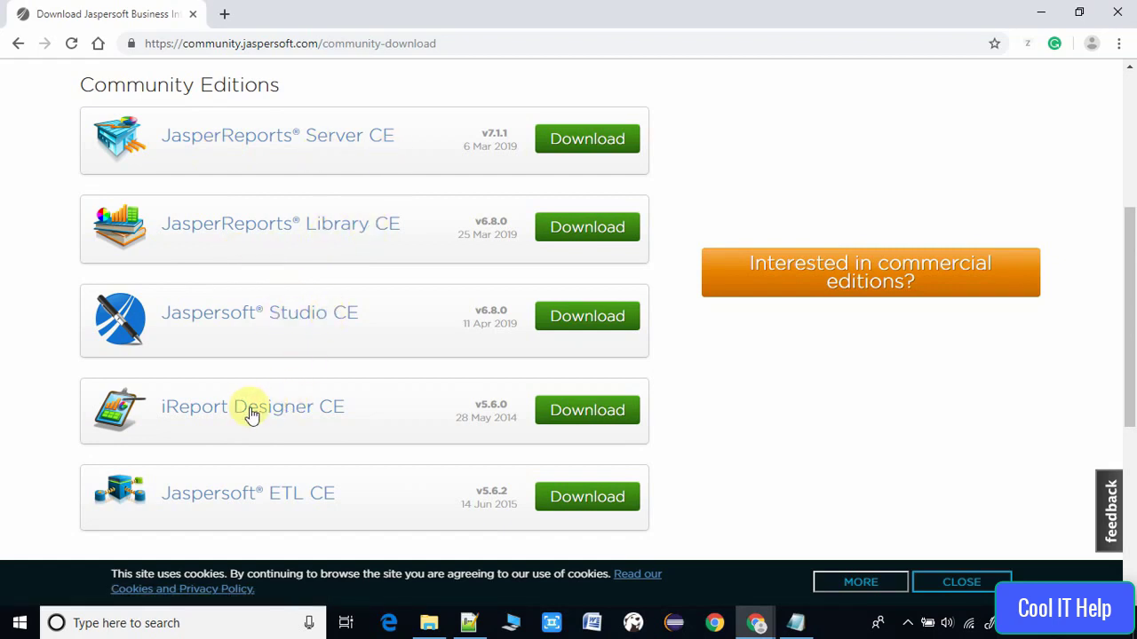
pyautogui.scroll(-2, 342, 512)
pyautogui.scroll(2, 332, 472)
pyautogui.scroll(1, 332, 471)
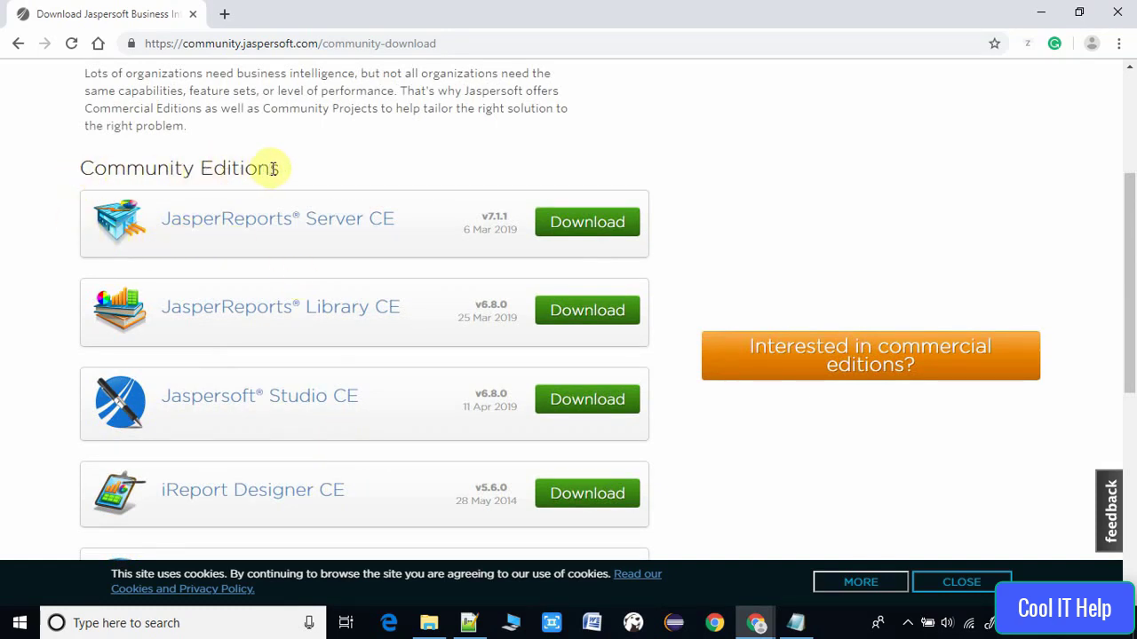
pyautogui.moveTo(278, 169); pyautogui.dragTo(82, 168)
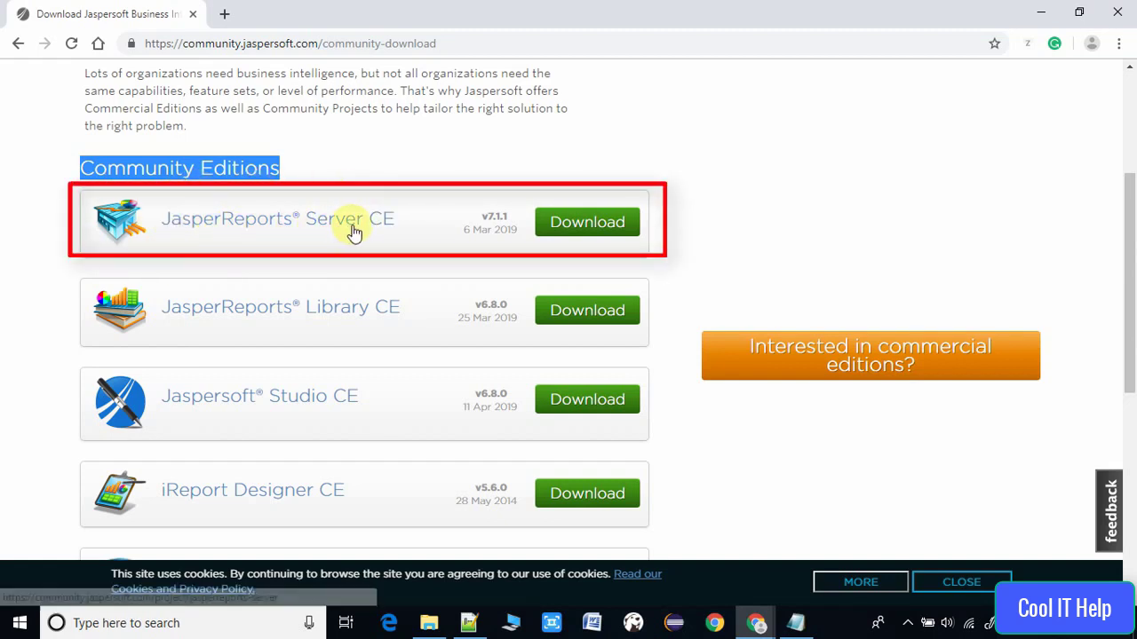
# Open the JasperReports Server CE 7.1.1 releases and request TIB_js-jrs-cp_7.1.1_win_x86_64.exe
pyautogui.click(597, 229)
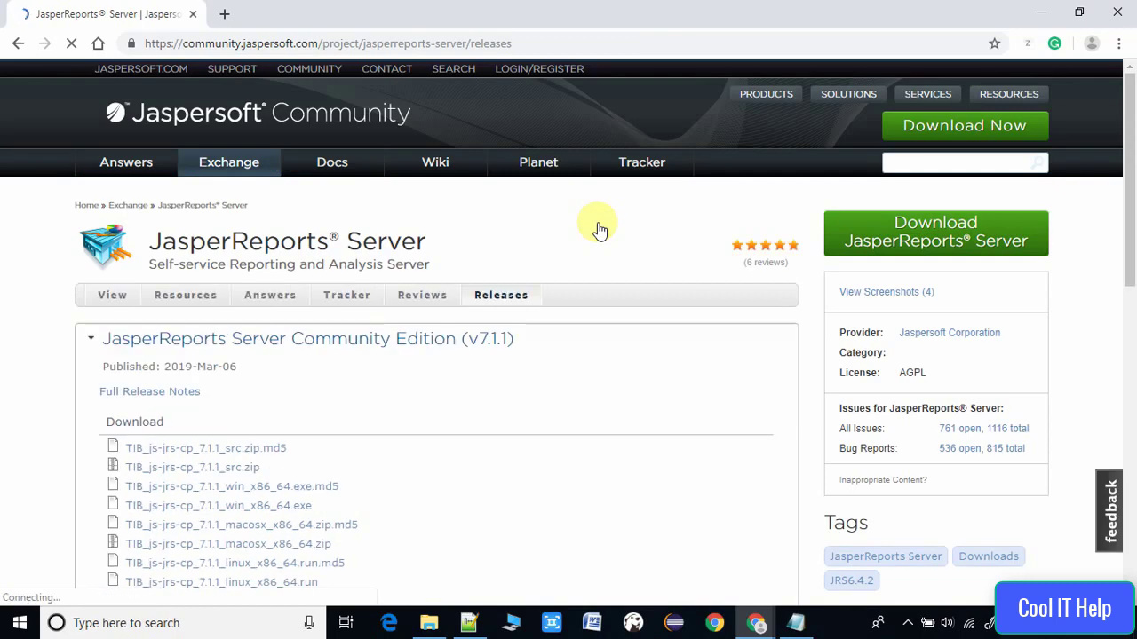
pyautogui.scroll(-3, 614, 330)
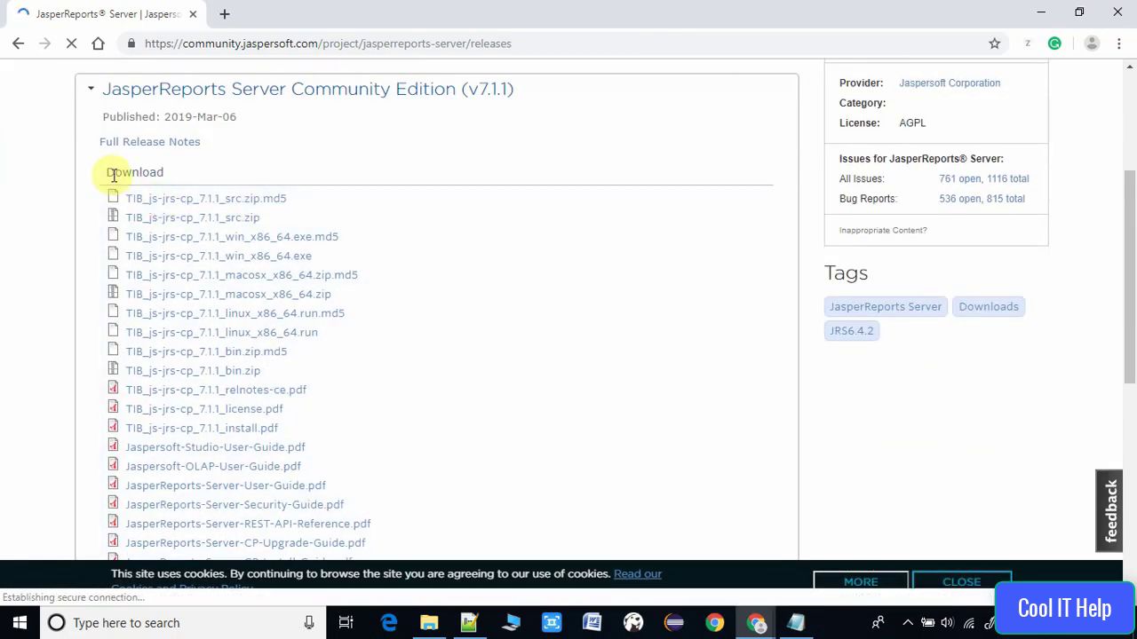
pyautogui.moveTo(106, 172); pyautogui.dragTo(158, 171)
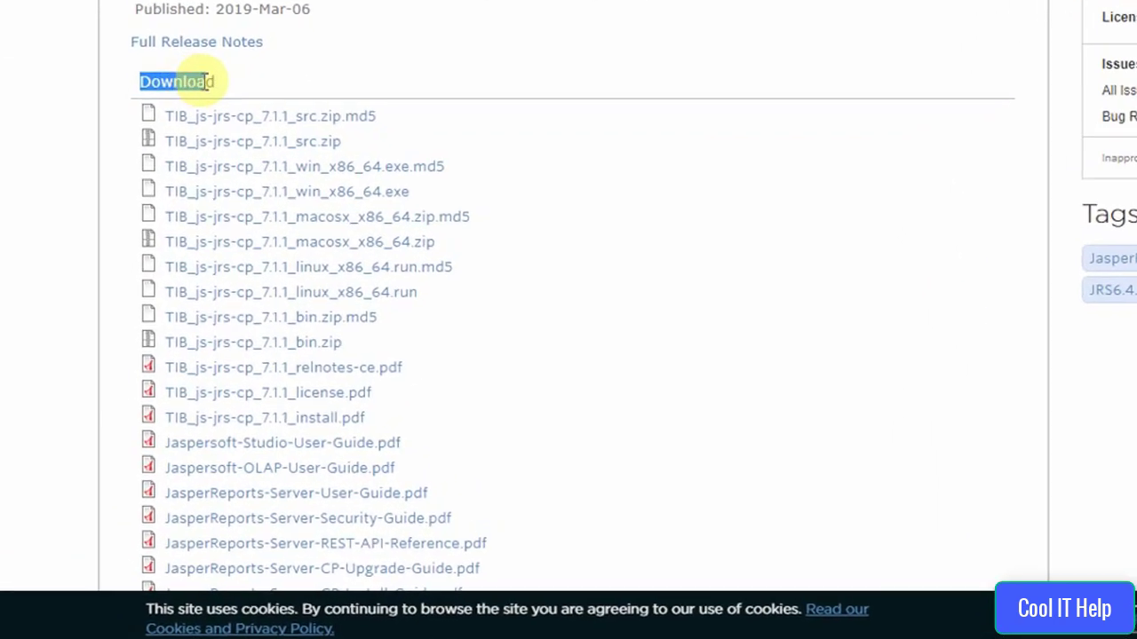
pyautogui.moveTo(207, 81); pyautogui.dragTo(216, 78)
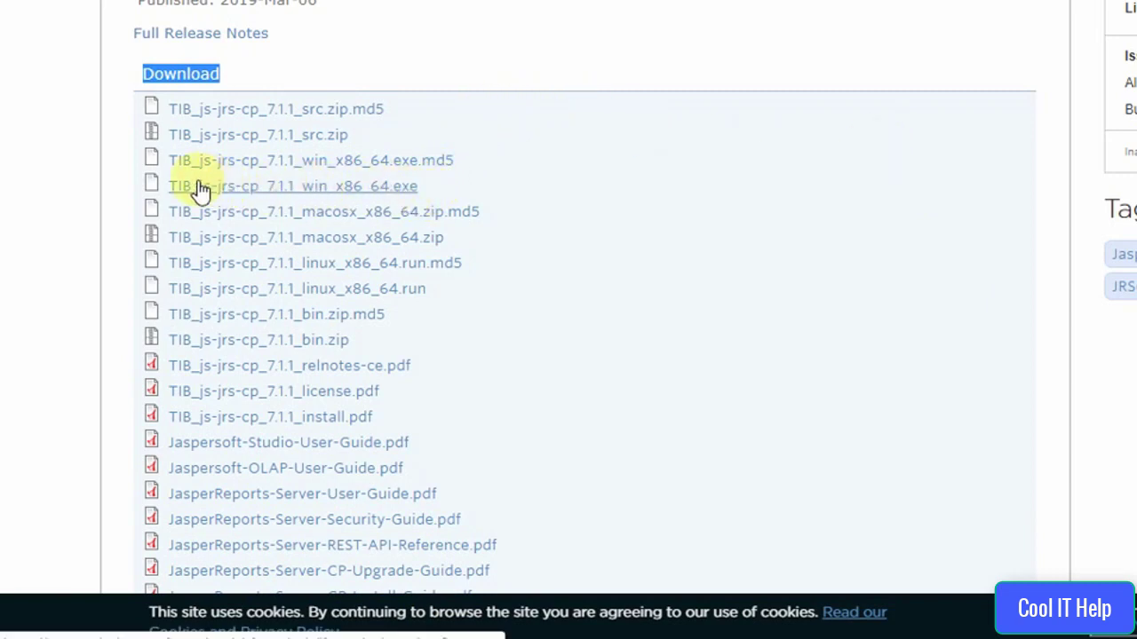
pyautogui.click(382, 200)
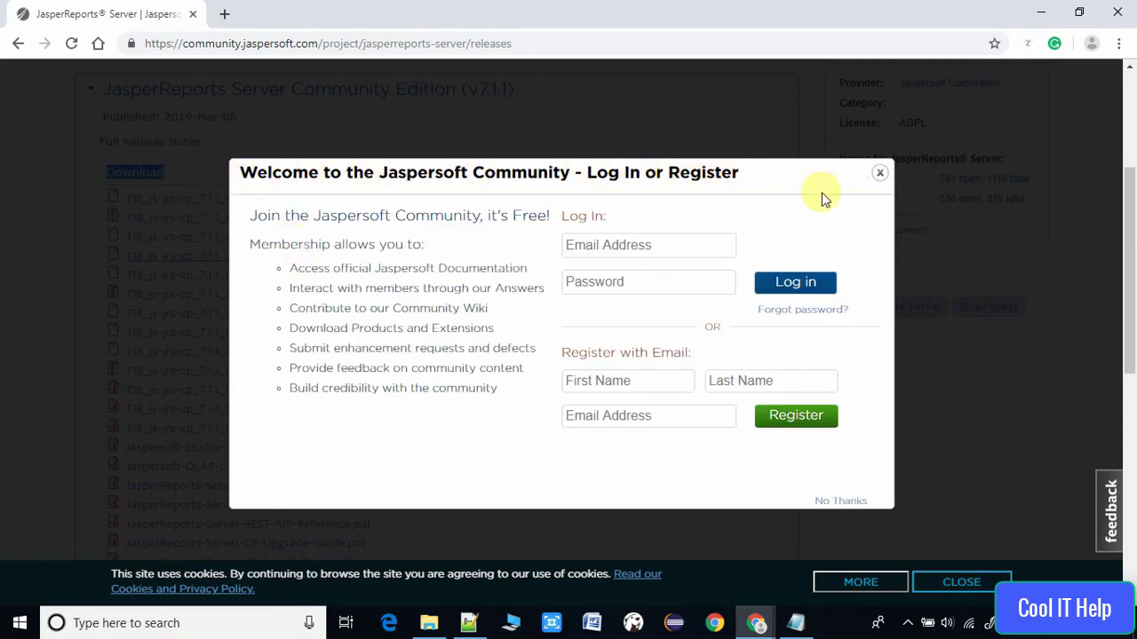
# Skip the login prompt, download the installer from SourceForge, and launch TIB_js-jrs-cp_7.1.1_win_x86_64.exe
pyautogui.click(842, 505)
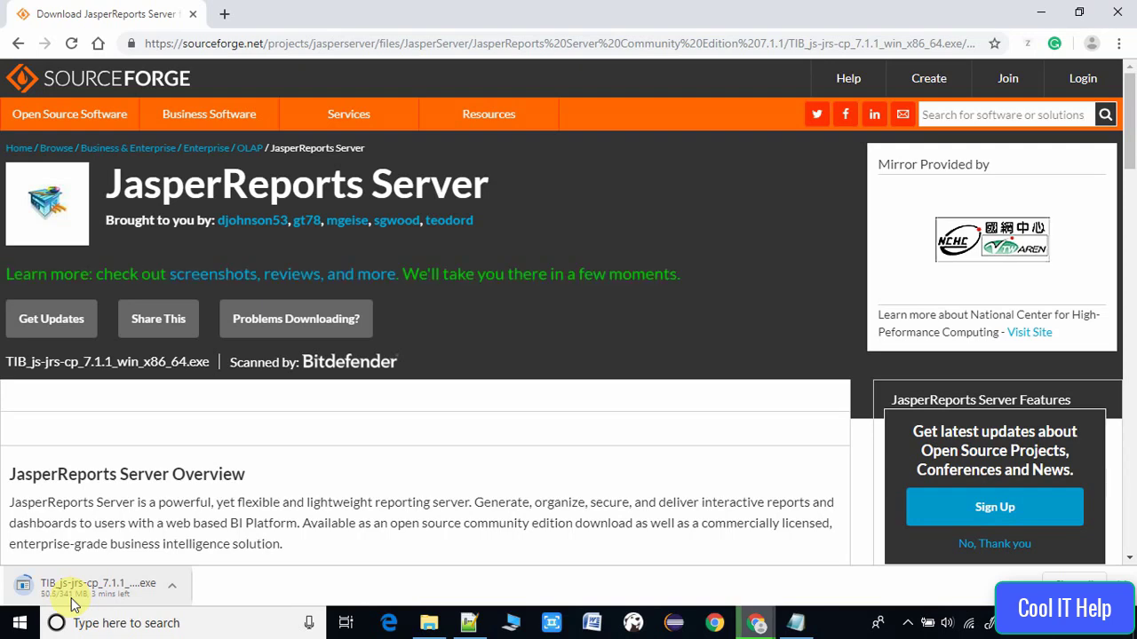
pyautogui.click(103, 588)
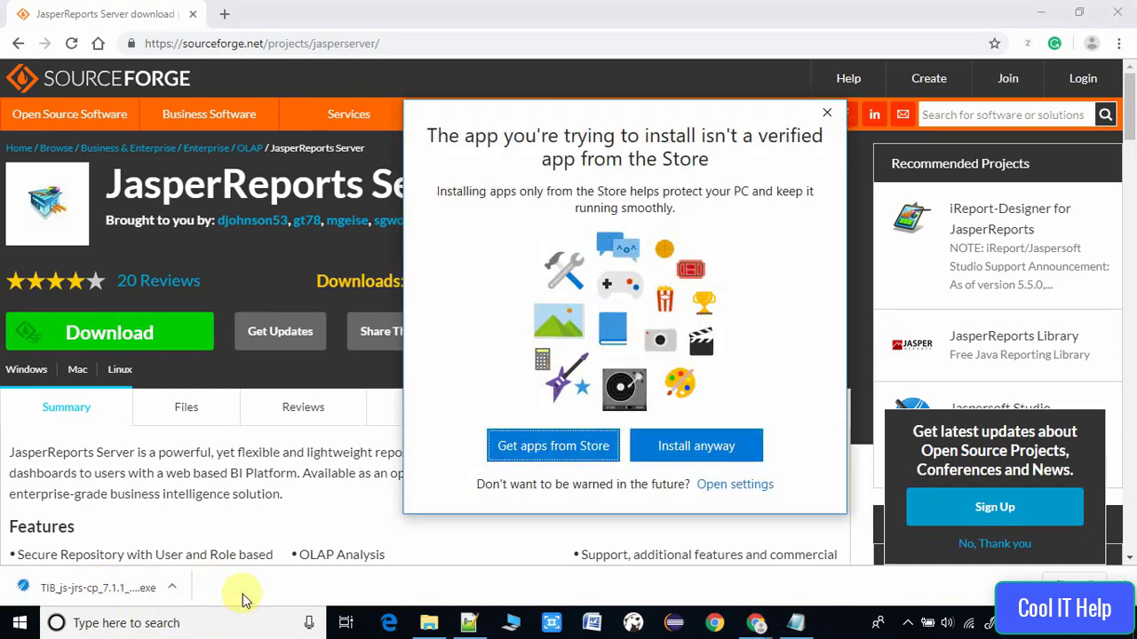
# Choose Install anyway on the Windows warning to reach the Setup Wizard welcome page
pyautogui.click(705, 448)
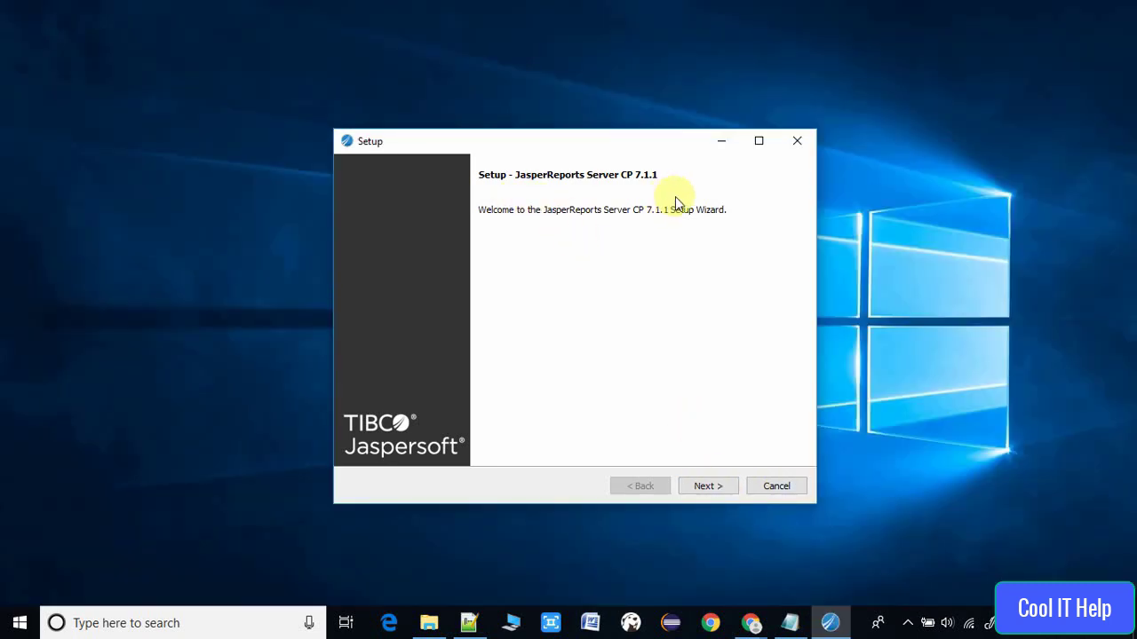
# Accept the JasperReports Server license agreement and continue to the installation options
pyautogui.click(708, 484)
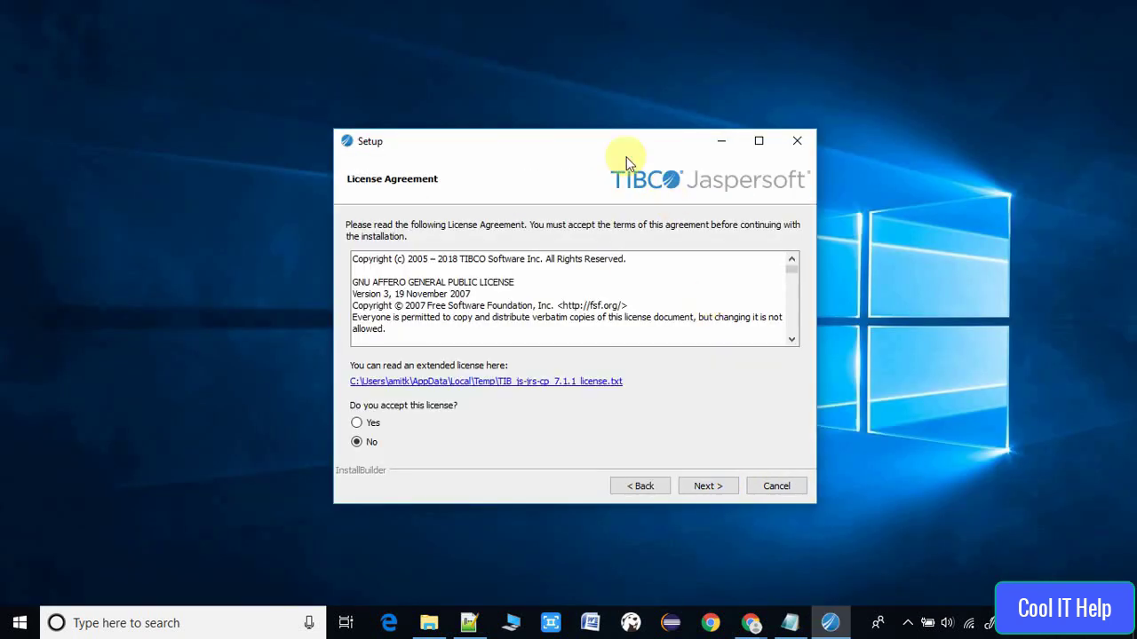
pyautogui.moveTo(642, 145); pyautogui.dragTo(563, 76)
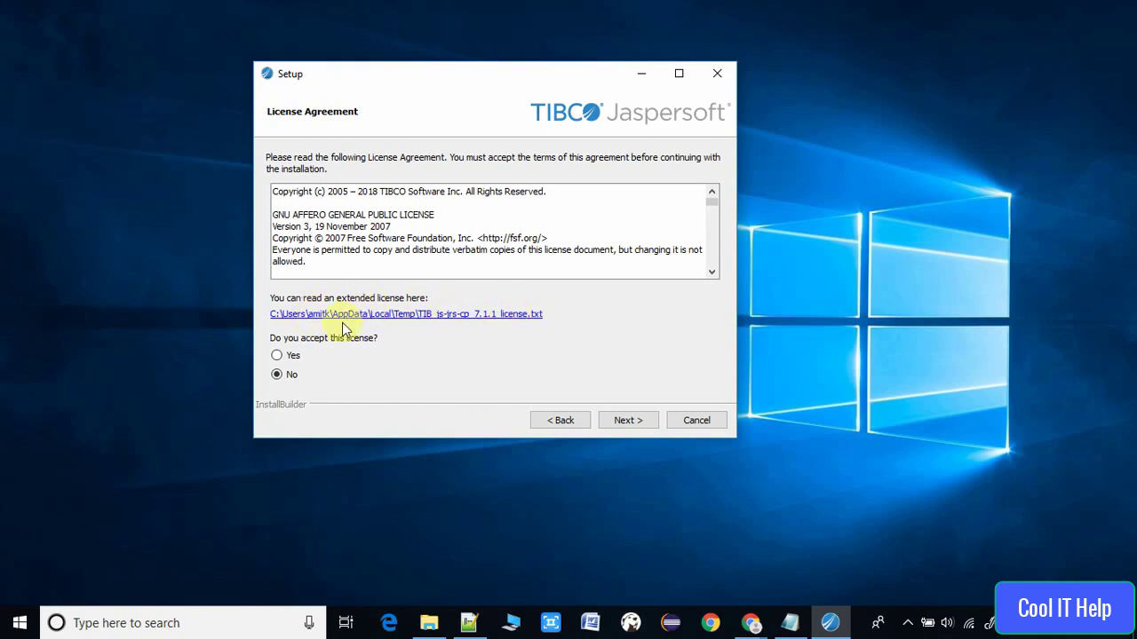
pyautogui.click(277, 355)
pyautogui.click(629, 421)
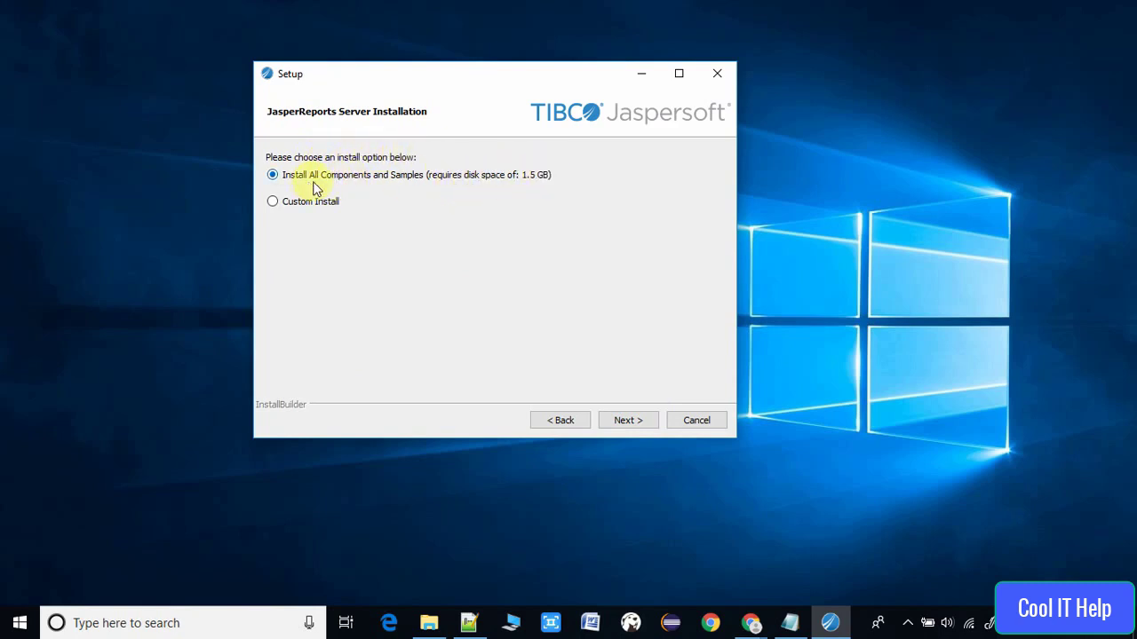
# Keep all components and samples and the default folder C:\Jaspersoft\jasperreports-server-cp-7.1.1
pyautogui.click(633, 420)
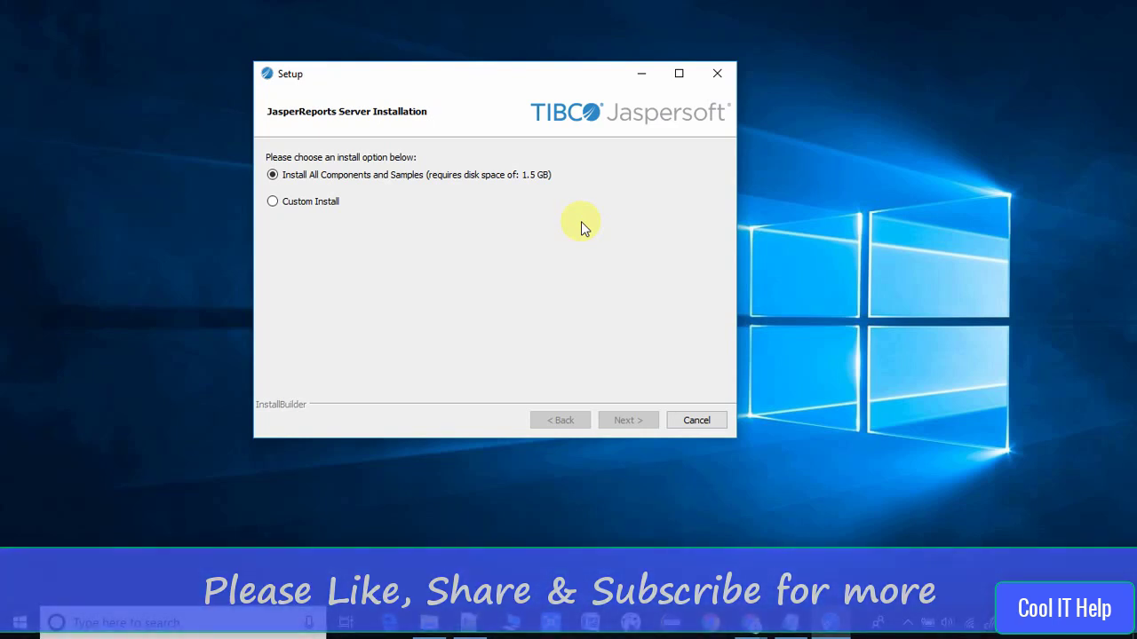
pyautogui.moveTo(548, 75); pyautogui.dragTo(651, 121)
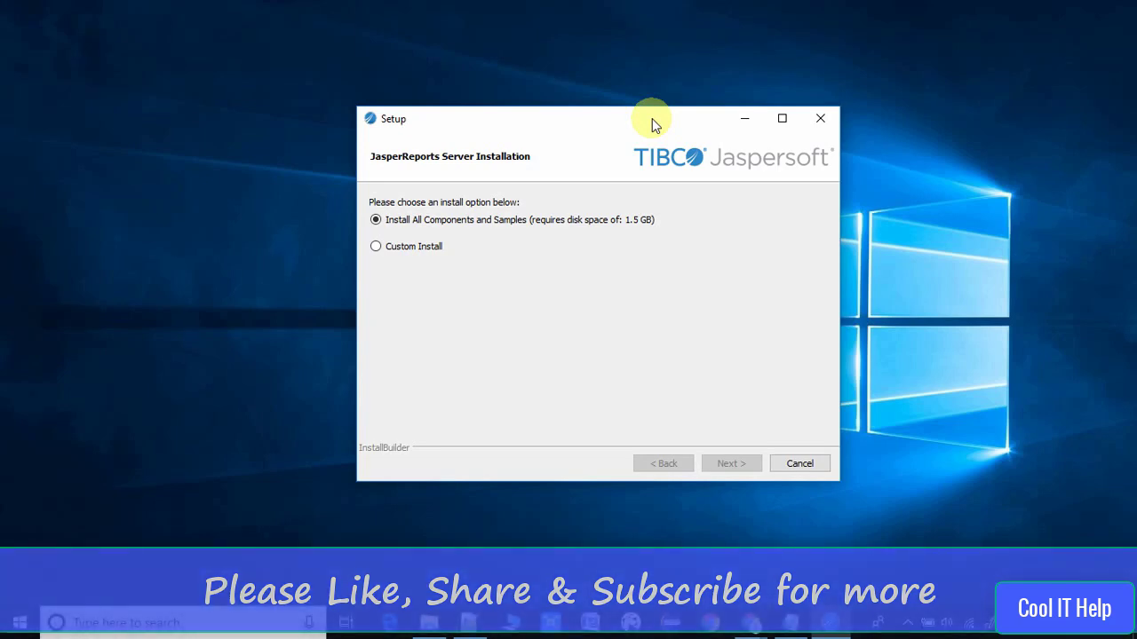
pyautogui.press('Return')
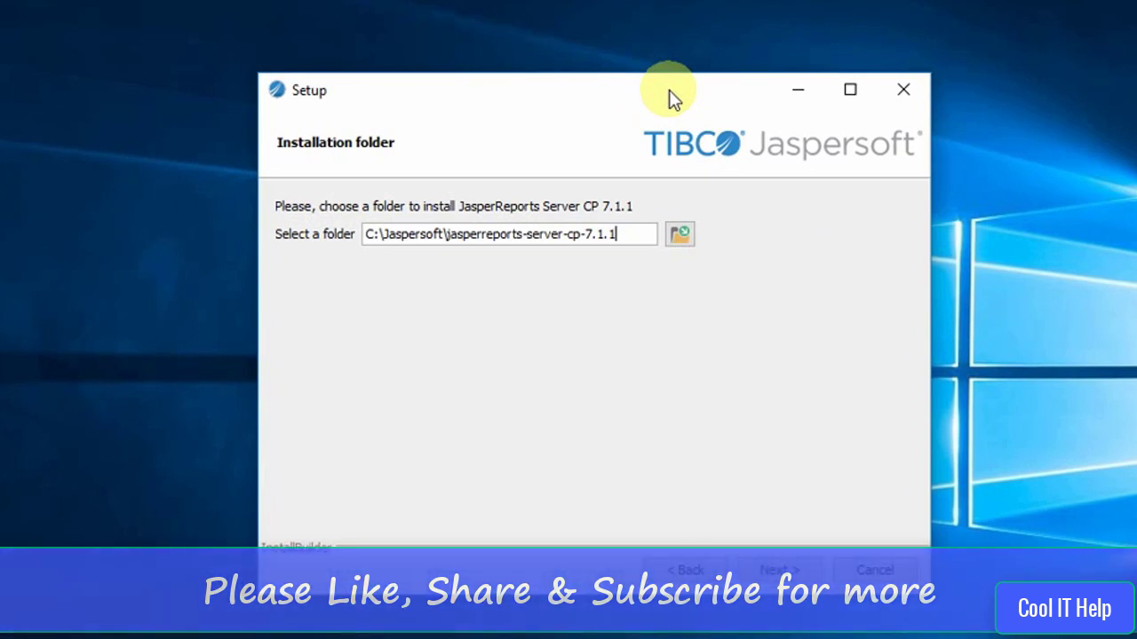
pyautogui.press('Return')
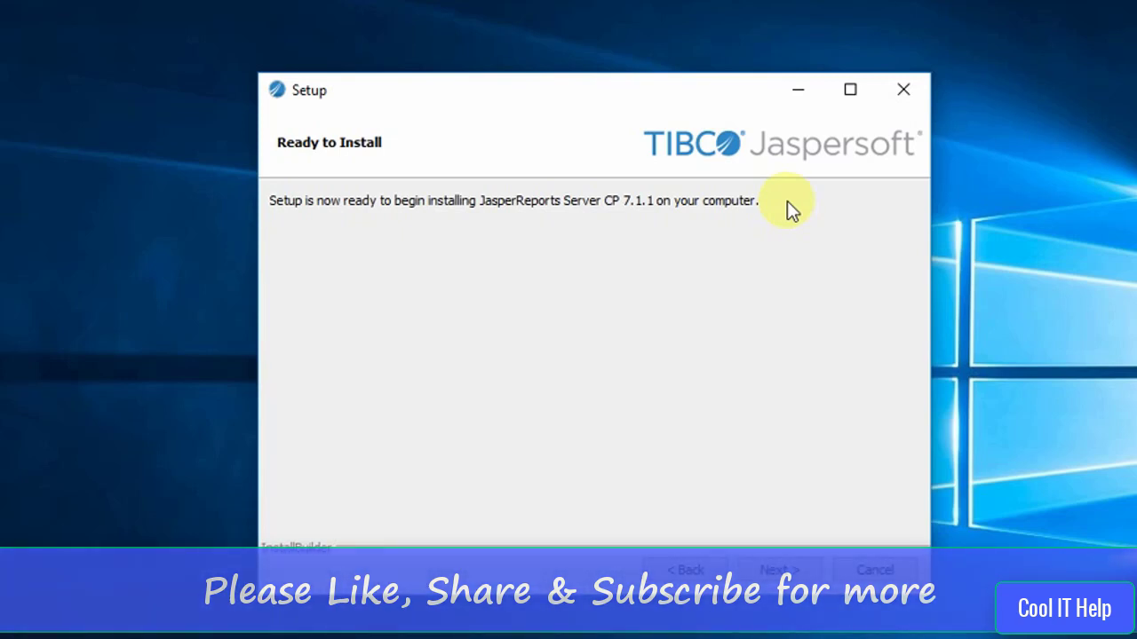
# Start the installation from Ready to Install and wait for the completion page
pyautogui.click(779, 569)
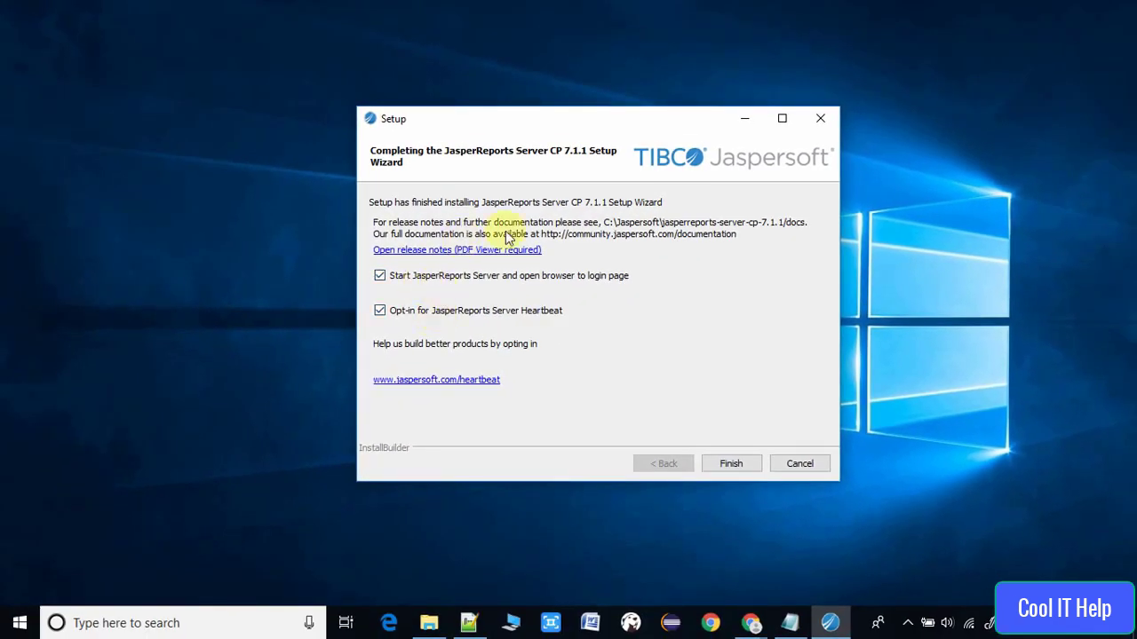
# Finish setup so the server starts and localhost:8080/jasperserver/login.html opens in Chrome
pyautogui.click(730, 463)
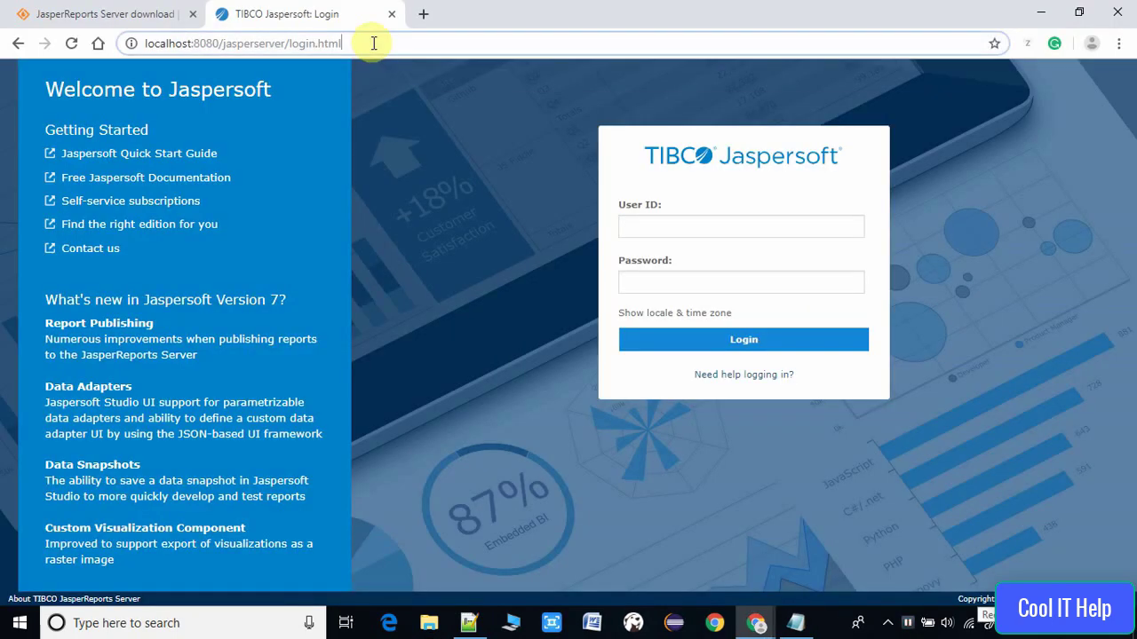
pyautogui.click(370, 42)
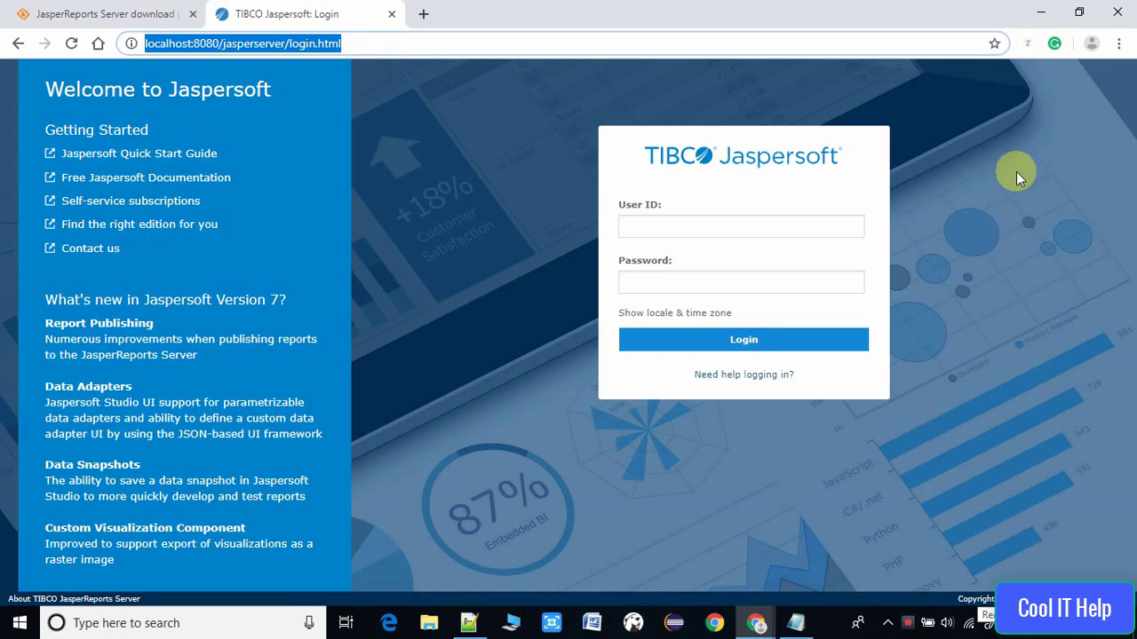
pyautogui.click(758, 227)
pyautogui.click(418, 43)
pyautogui.click(756, 235)
pyautogui.click(374, 43)
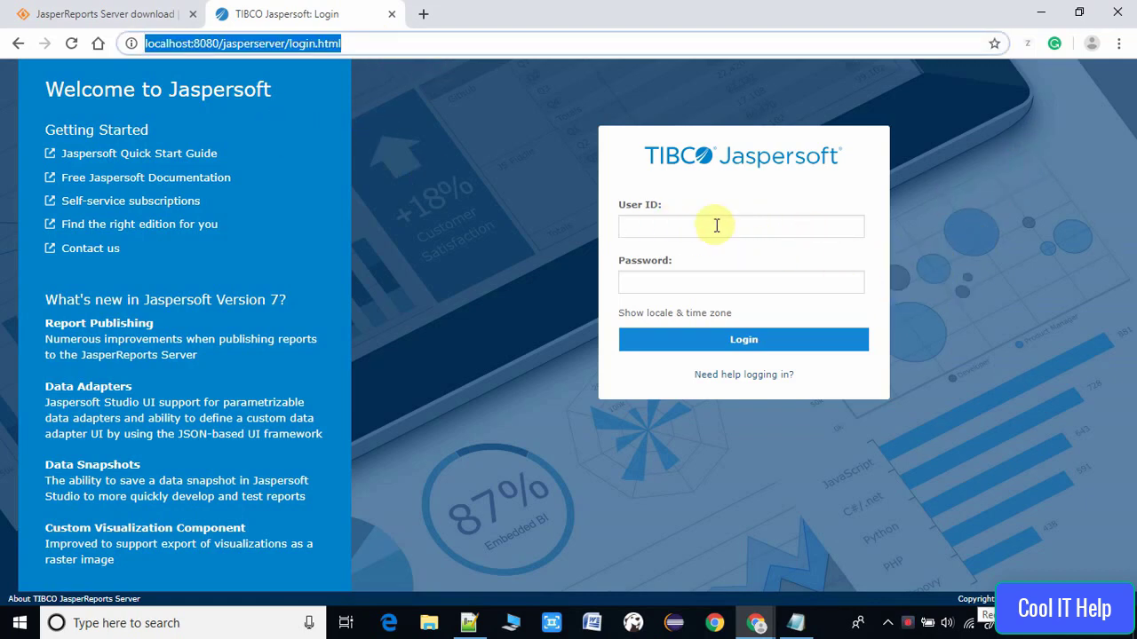
pyautogui.click(763, 235)
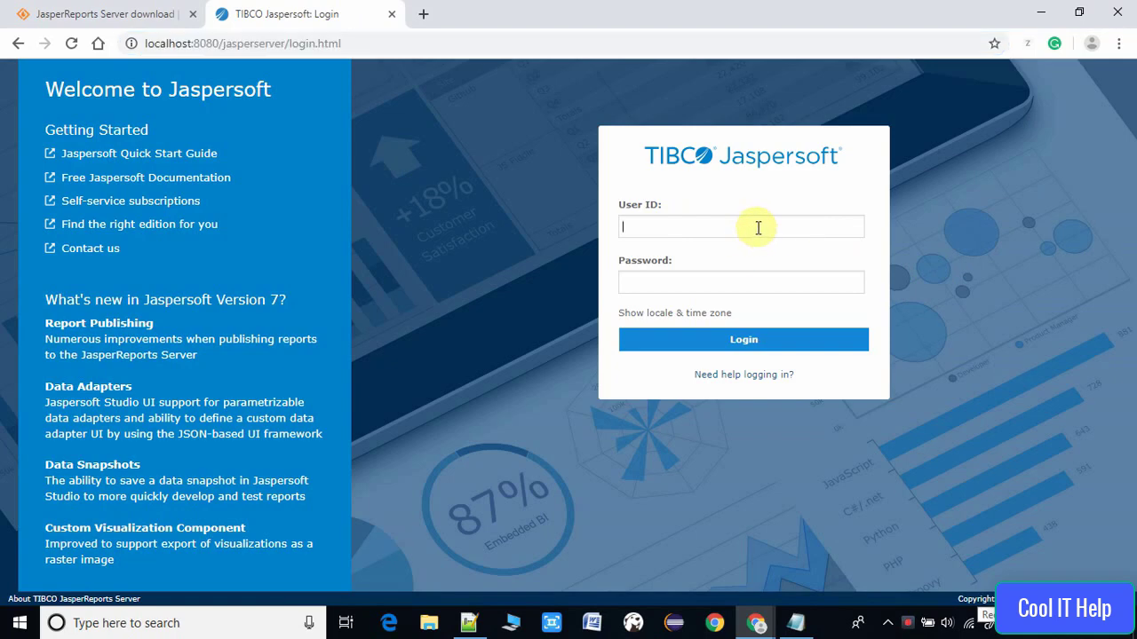
# Copy the administrator user name from the login details in the Notepad note
pyautogui.click(804, 627)
pyautogui.click(365, 426)
pyautogui.tripleClick(351, 407)
pyautogui.click(345, 406)
pyautogui.moveTo(395, 407); pyautogui.dragTo(222, 409)
pyautogui.hotkey('ctrl', 'c')
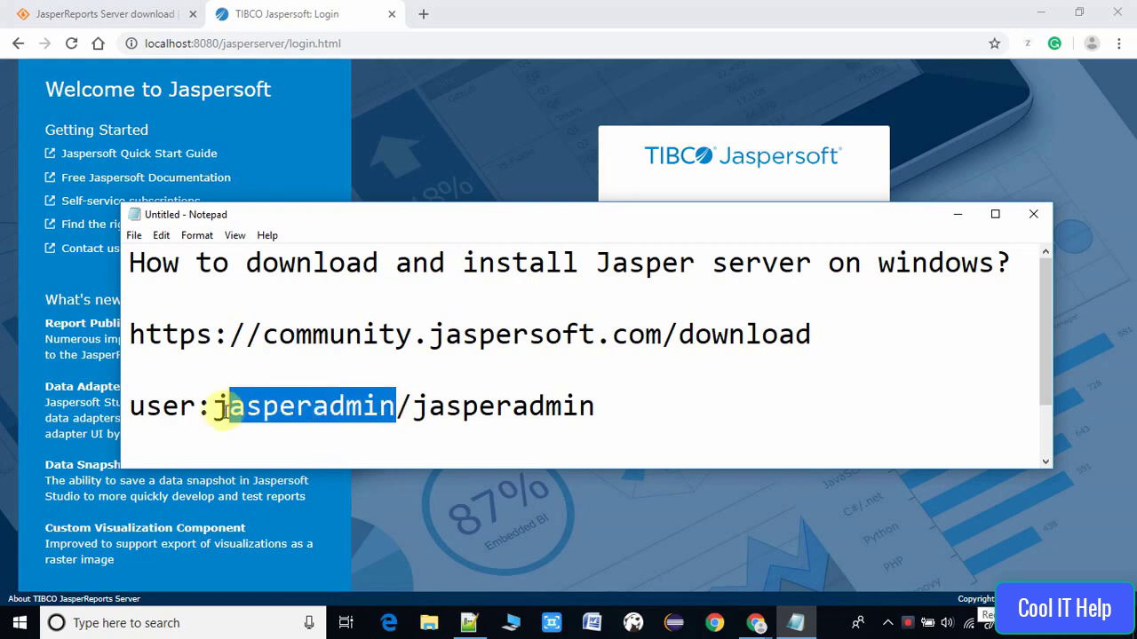
# Paste the user name into User ID, enter the password, and log in as jasperadmin
pyautogui.click(957, 214)
pyautogui.hotkey('ctrl', 'v')
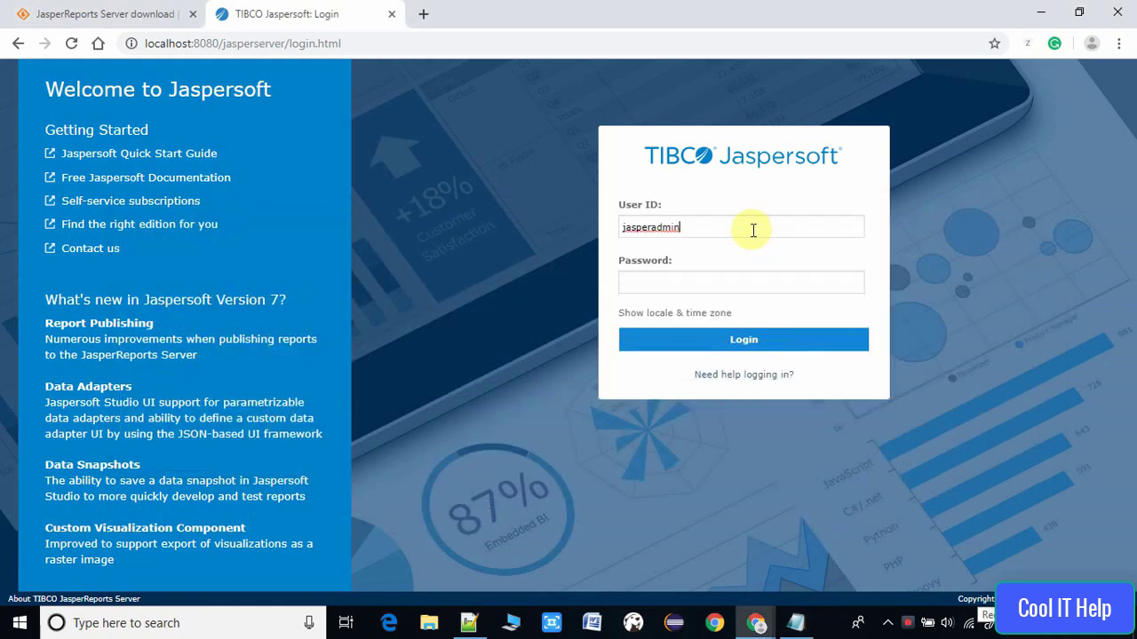
pyautogui.click(738, 282)
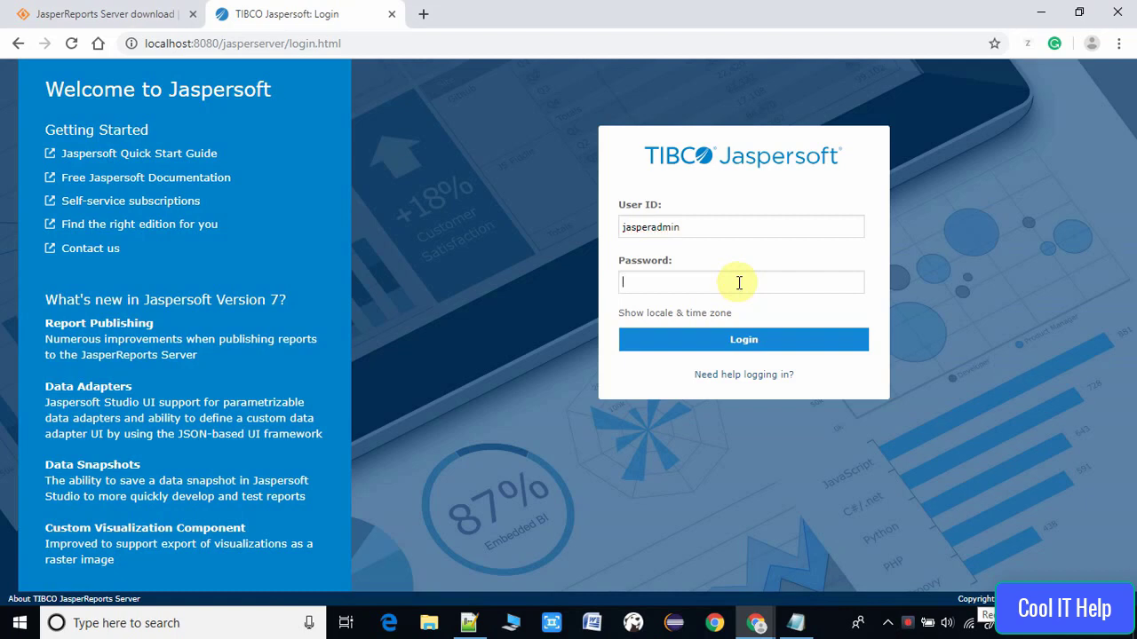
pyautogui.click(774, 342)
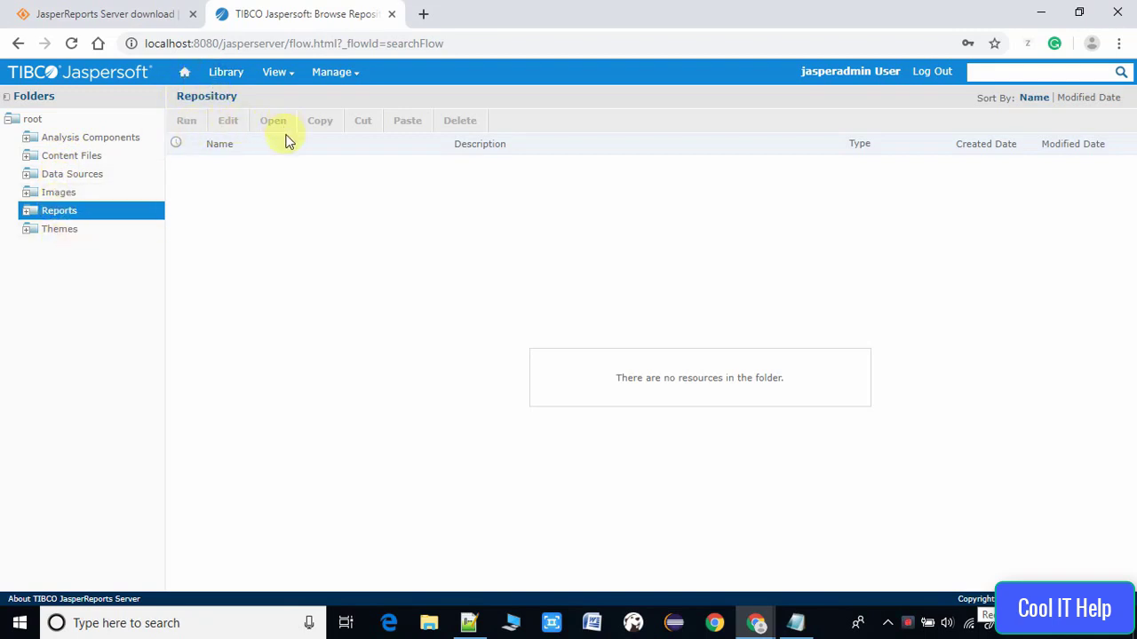
# Browse the Images folder (one JR logo file) and Reports, ending on the empty Themes folder
pyautogui.click(71, 194)
pyautogui.click(73, 214)
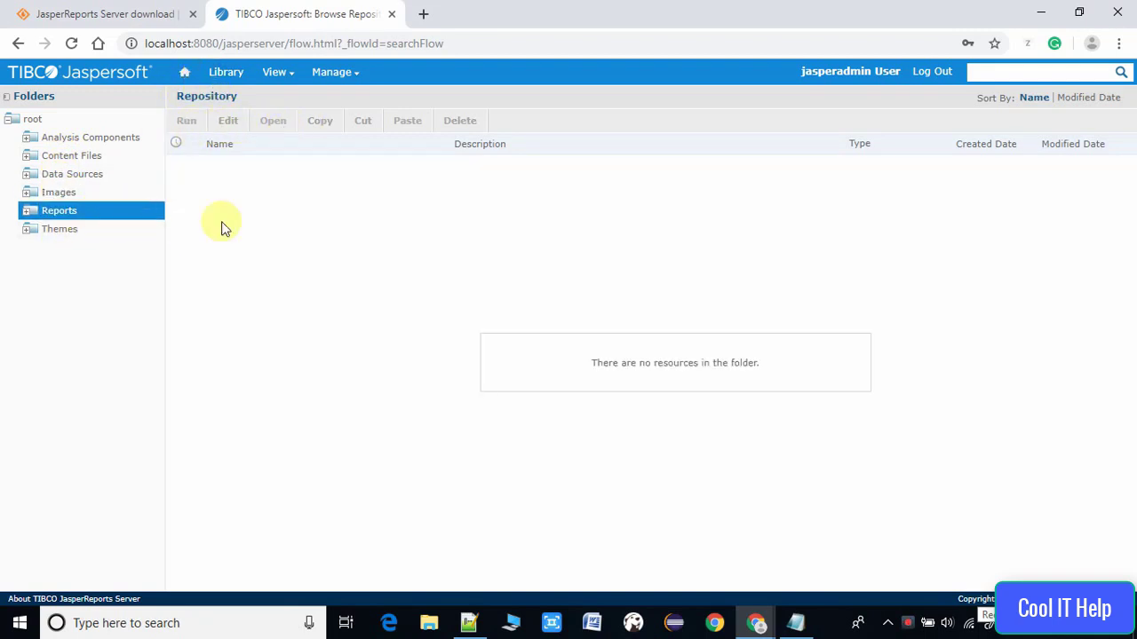
pyautogui.click(72, 195)
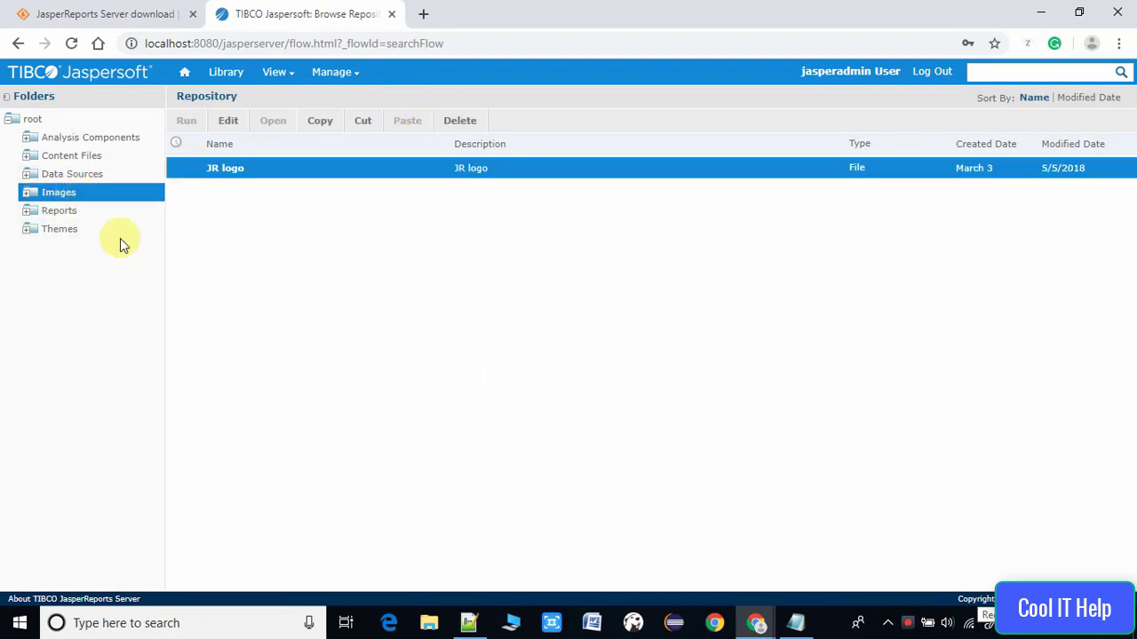
pyautogui.click(71, 219)
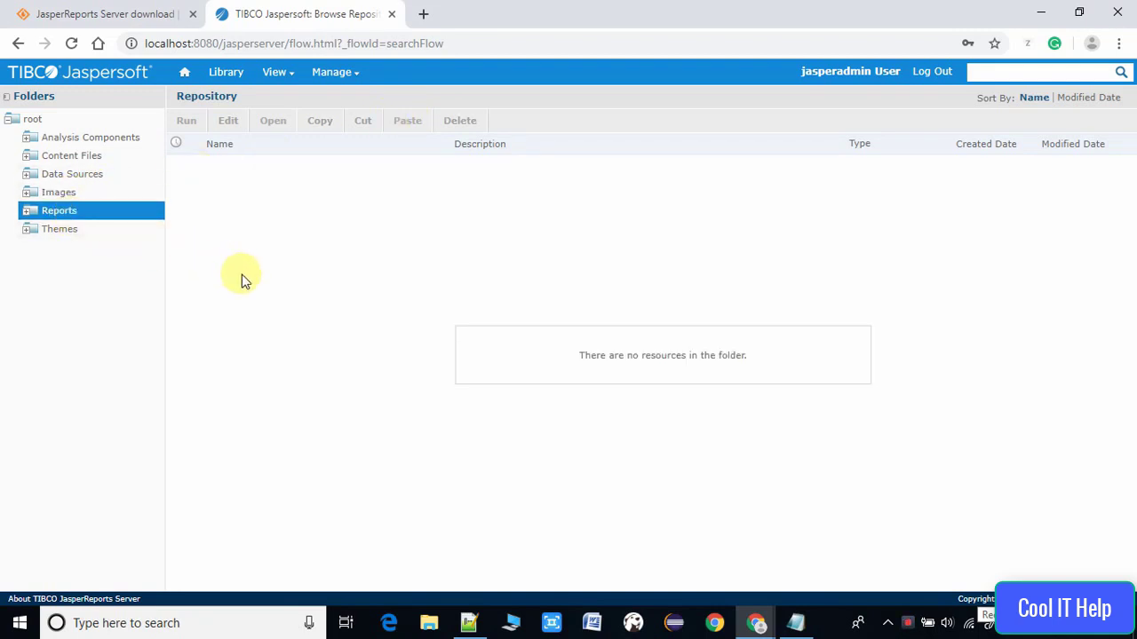
pyautogui.click(80, 235)
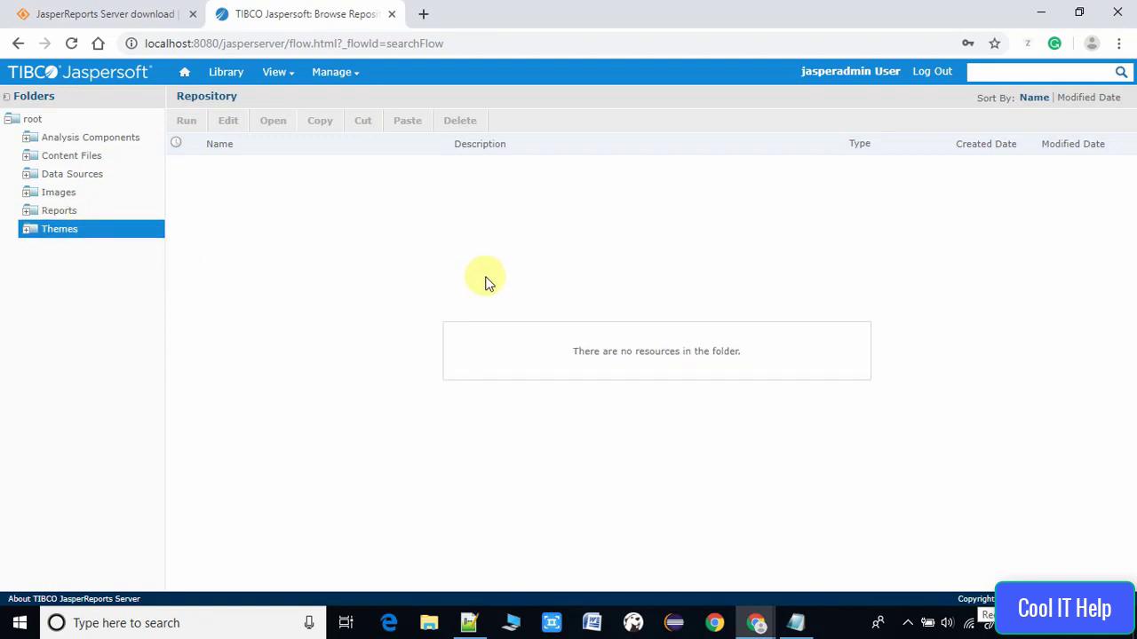